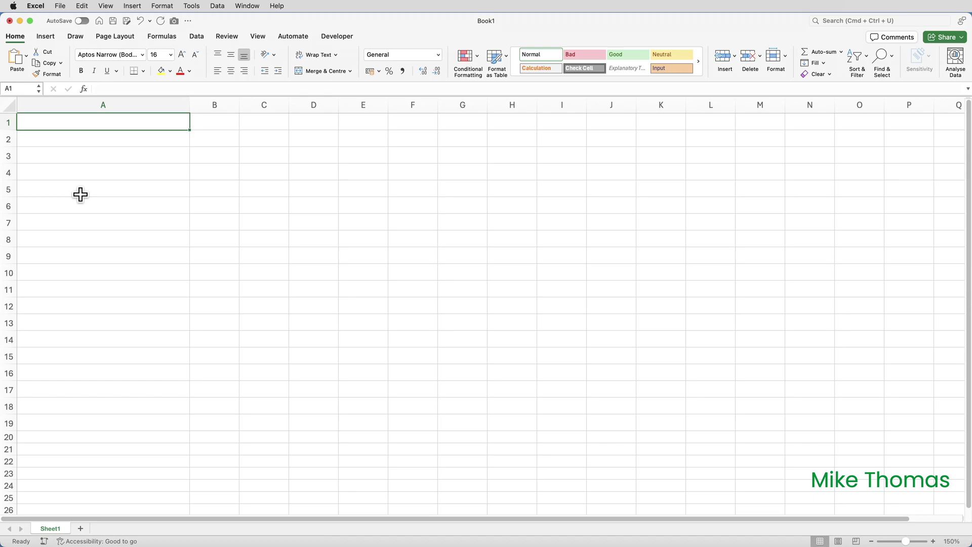
{"action": "type", "text": "'"}
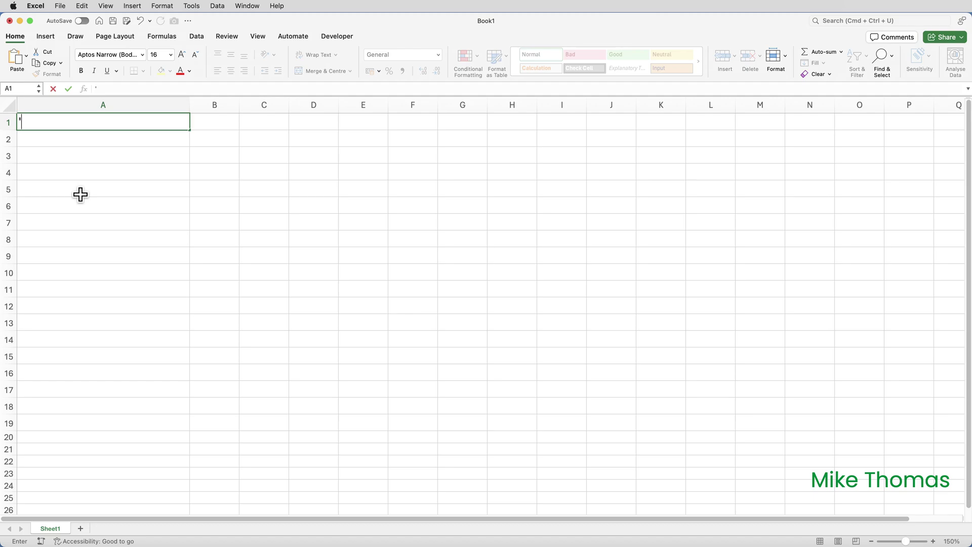
{"action": "type", "text": "123456789123456"}
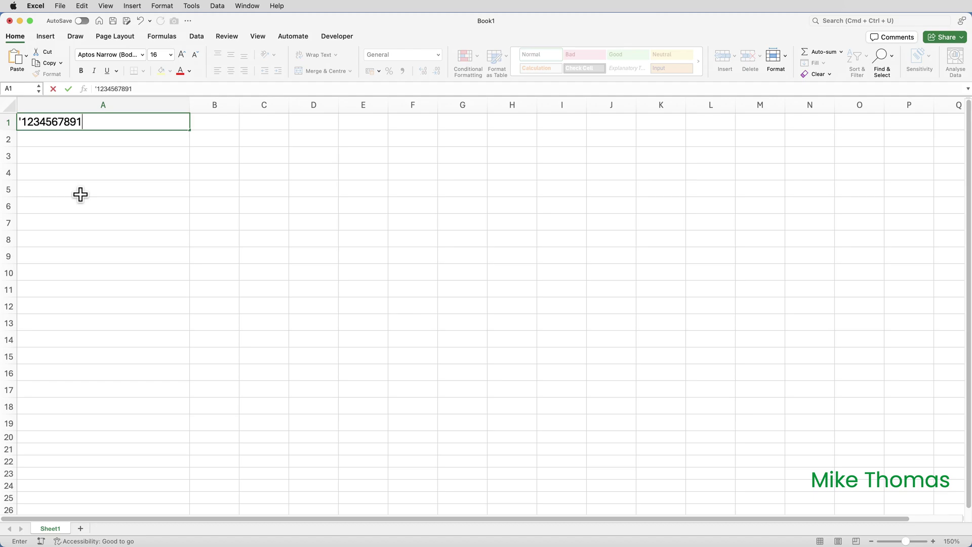
{"action": "type", "text": "78911"}
{"action": "key", "text": "Return"}
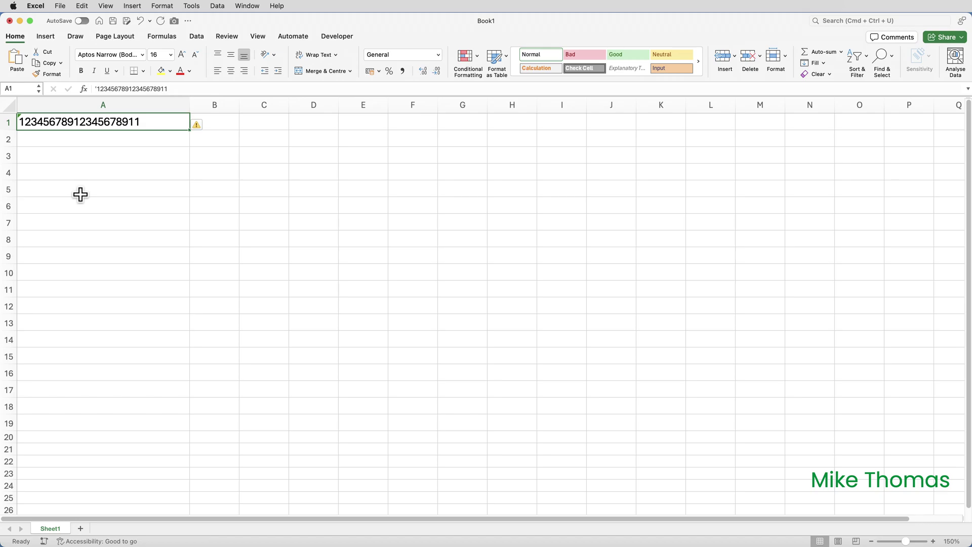
{"action": "left_click", "coordinate": [198, 126]}
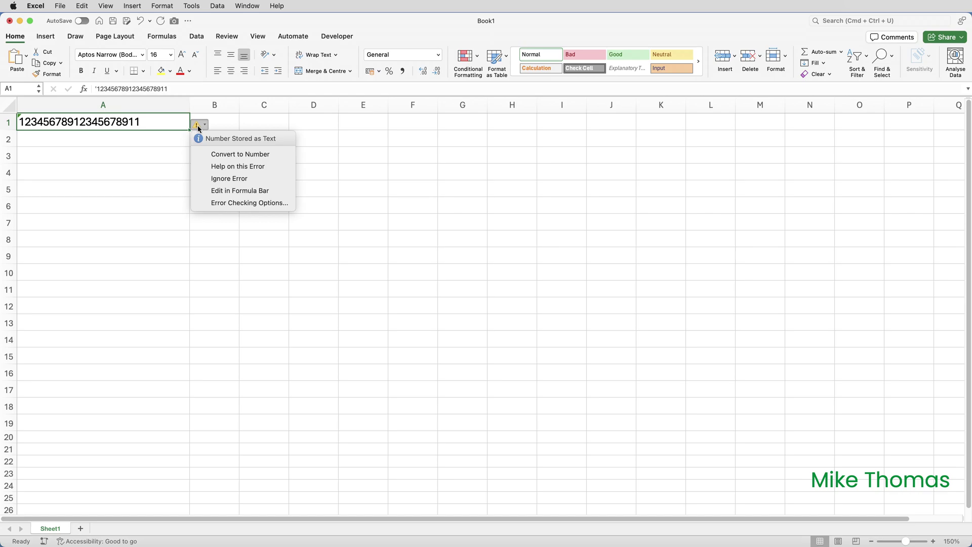
{"action": "left_click", "coordinate": [219, 179]}
{"action": "left_click", "coordinate": [140, 151]}
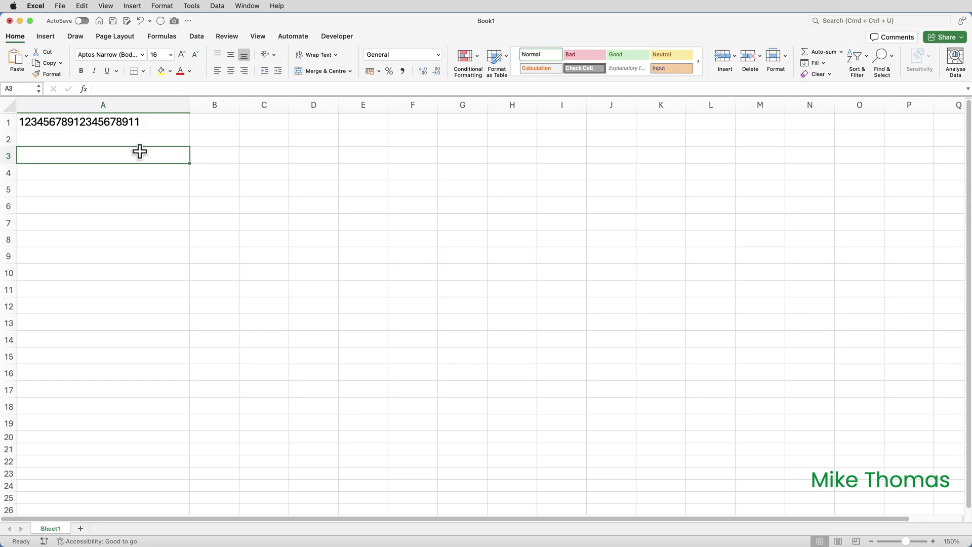
Format cells A3 through A8 with the Text number format
{"action": "left_click_drag", "start_coordinate": [140, 150], "coordinate": [129, 230]}
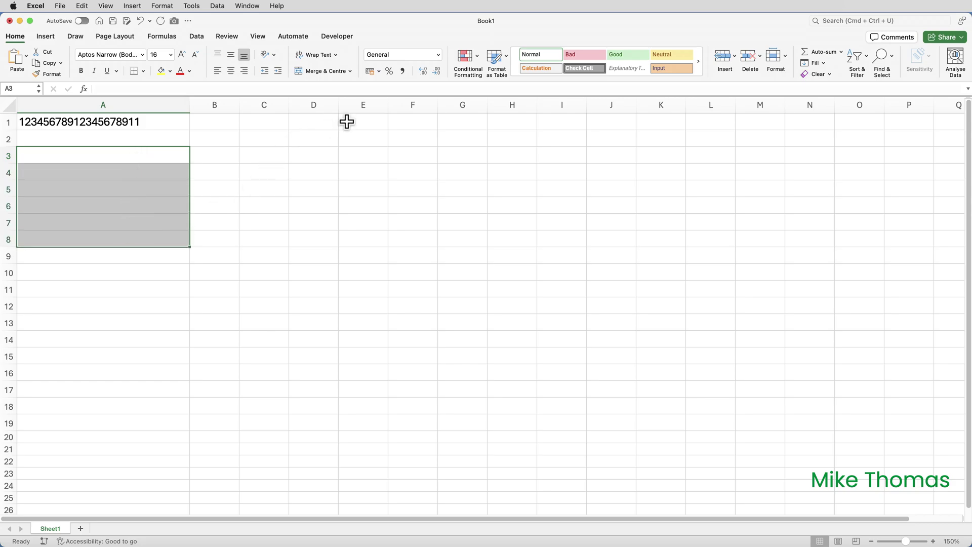
{"action": "left_click", "coordinate": [438, 54]}
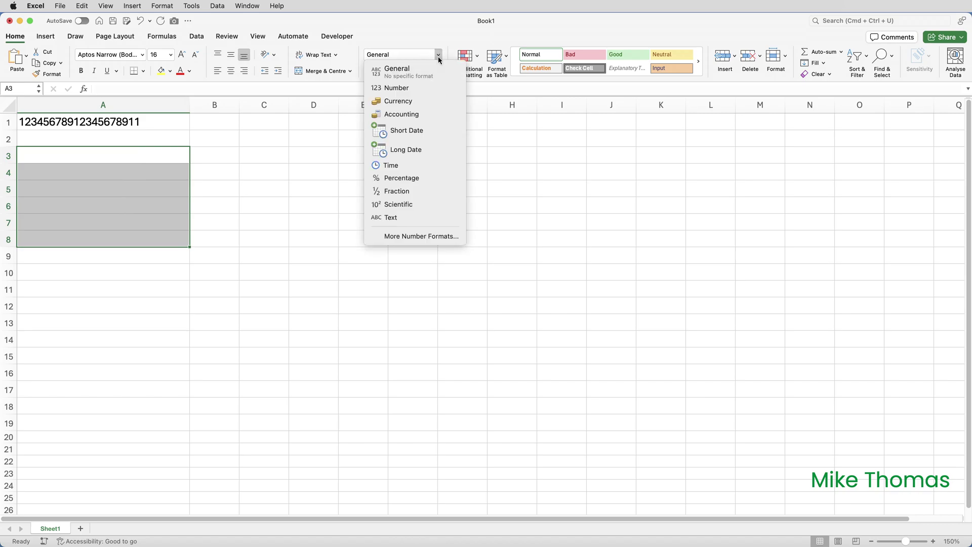
{"action": "left_click", "coordinate": [414, 218]}
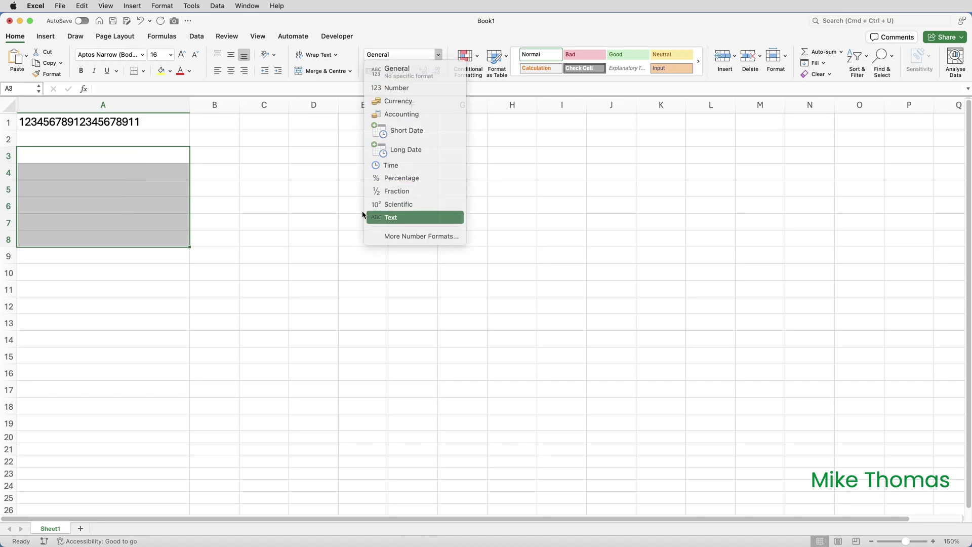
{"action": "left_click", "coordinate": [130, 152]}
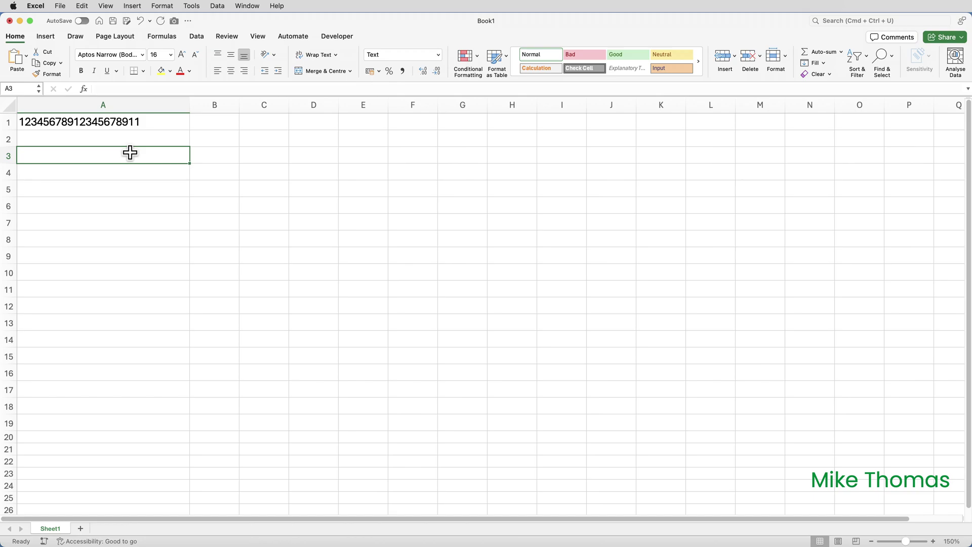
{"action": "type", "text": "123"}
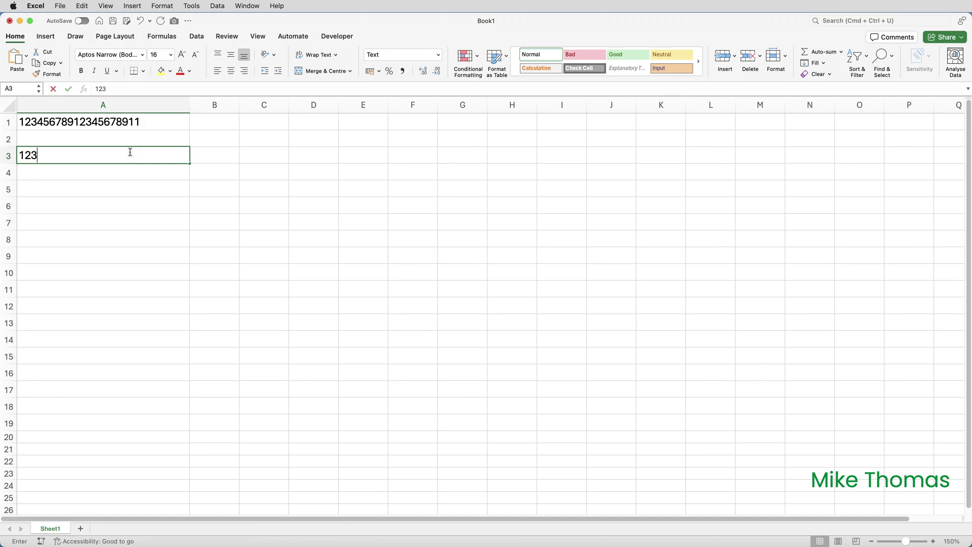
{"action": "type", "text": "4567891"}
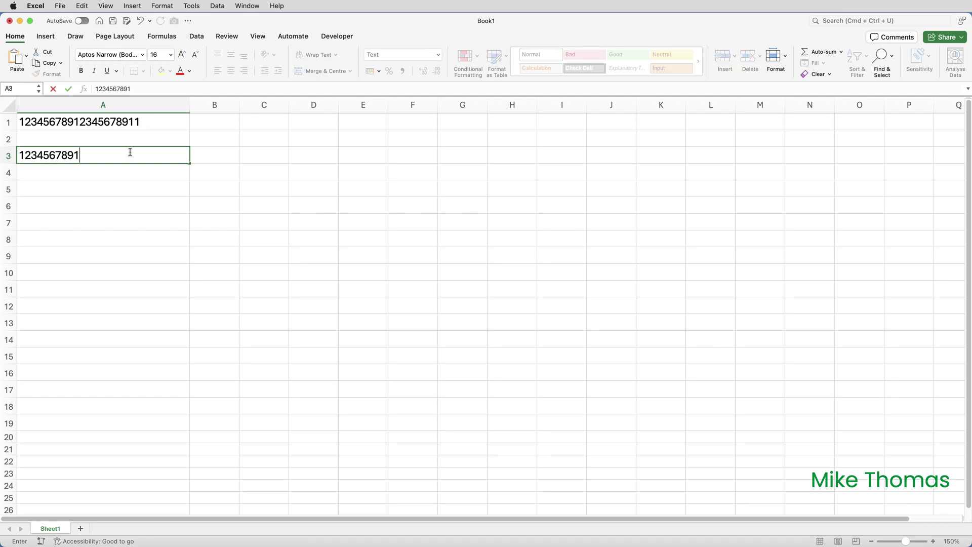
{"action": "type", "text": "2345678911"}
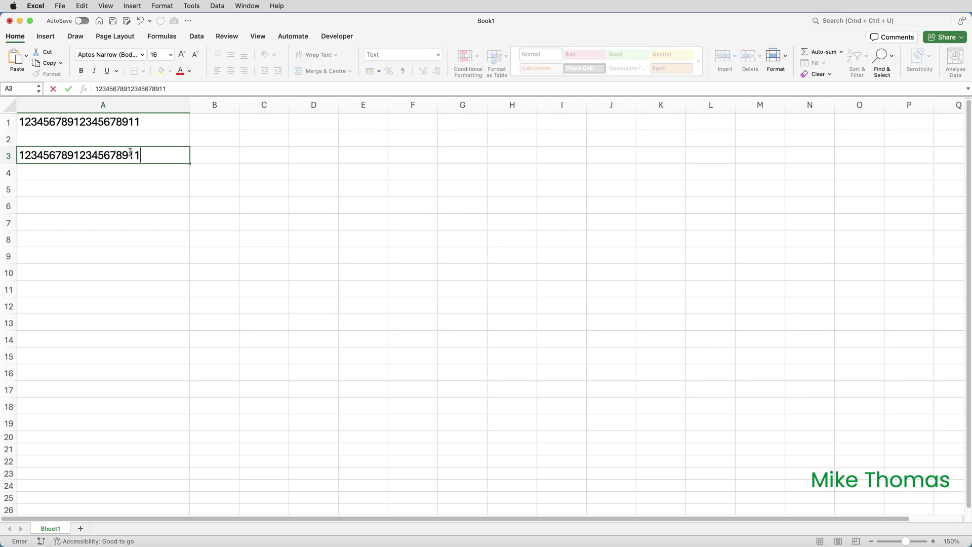
{"action": "key", "text": "Return"}
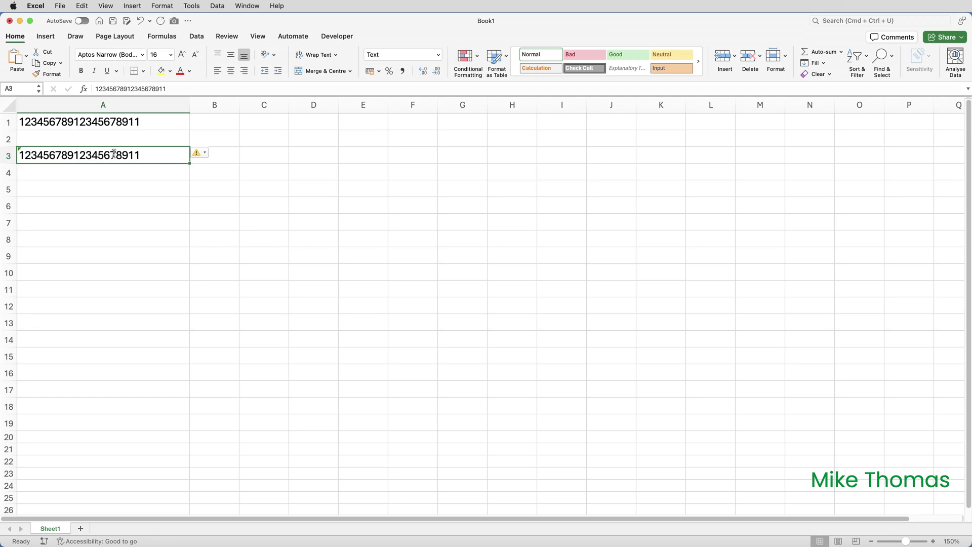
{"action": "left_click", "coordinate": [201, 153]}
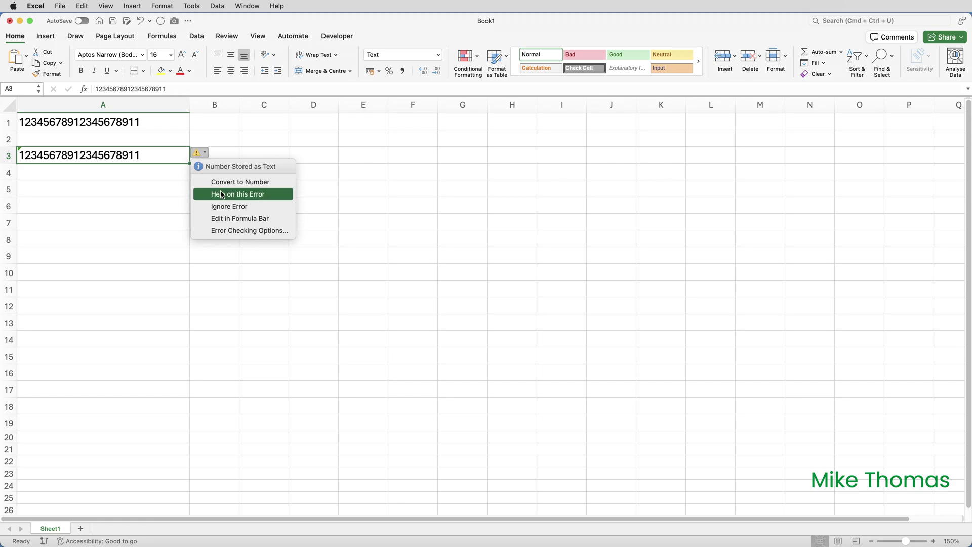
{"action": "left_click", "coordinate": [222, 207]}
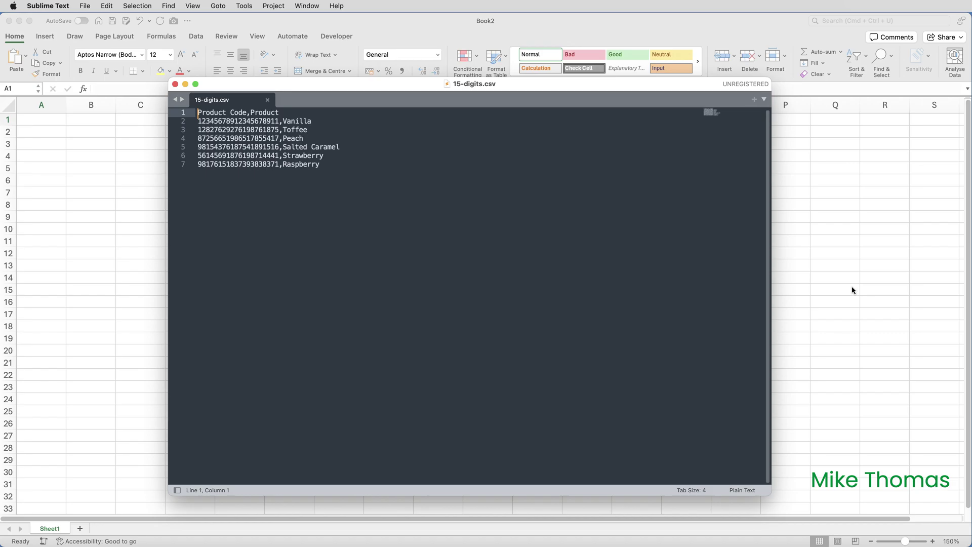
Import 15-digits.csv via Get Data > Text/CSV and preview its Product Code and Product columns
{"action": "left_click", "coordinate": [52, 117]}
{"action": "left_click", "coordinate": [196, 36]}
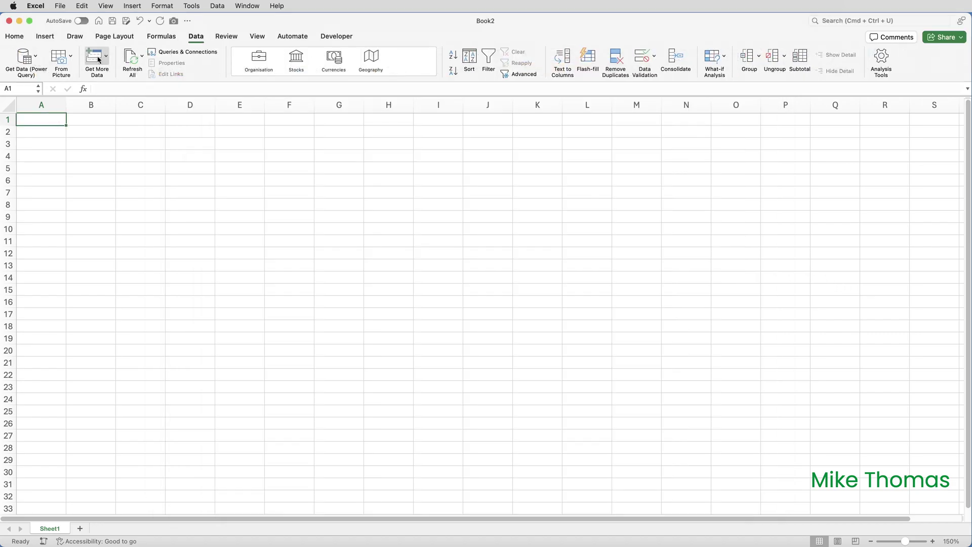
{"action": "left_click", "coordinate": [25, 59]}
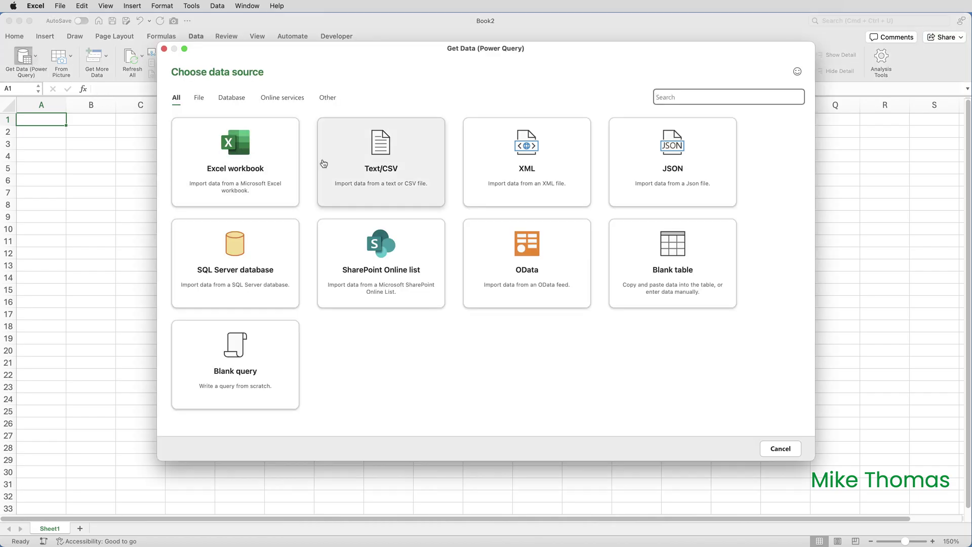
{"action": "left_click", "coordinate": [395, 171]}
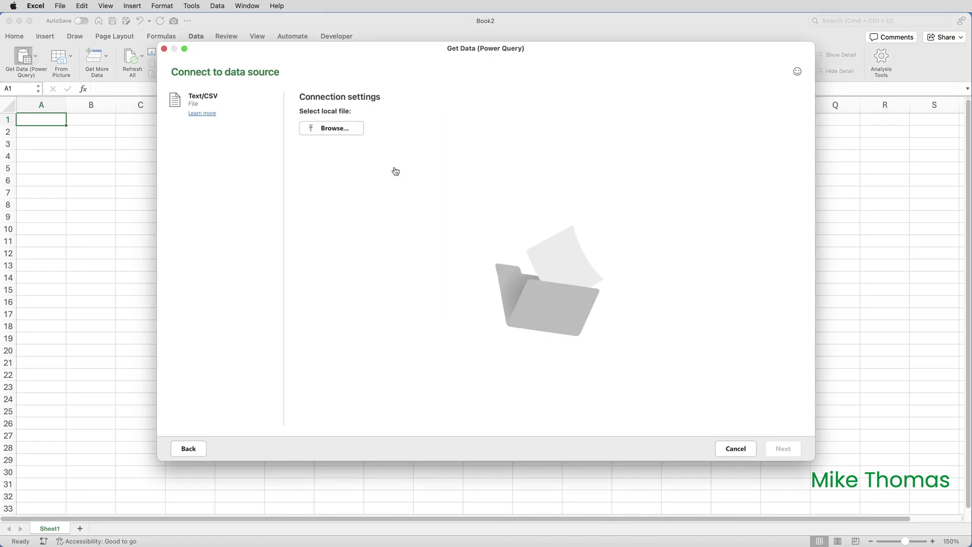
{"action": "left_click", "coordinate": [331, 130]}
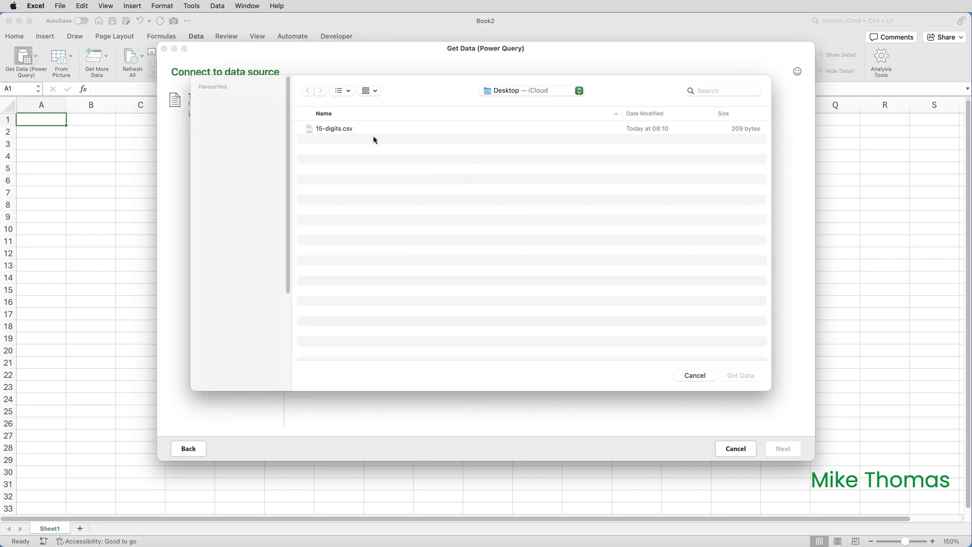
{"action": "left_click", "coordinate": [352, 130]}
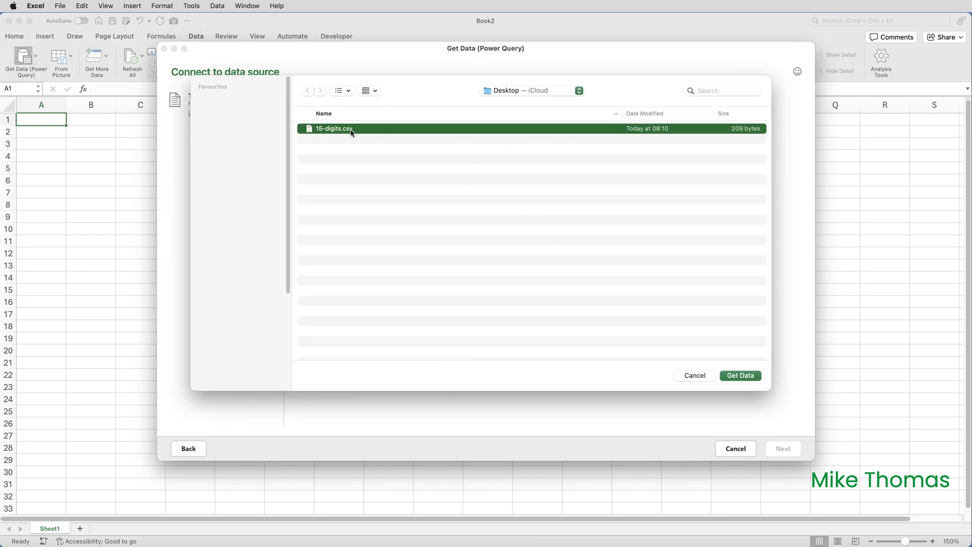
{"action": "left_click", "coordinate": [735, 377]}
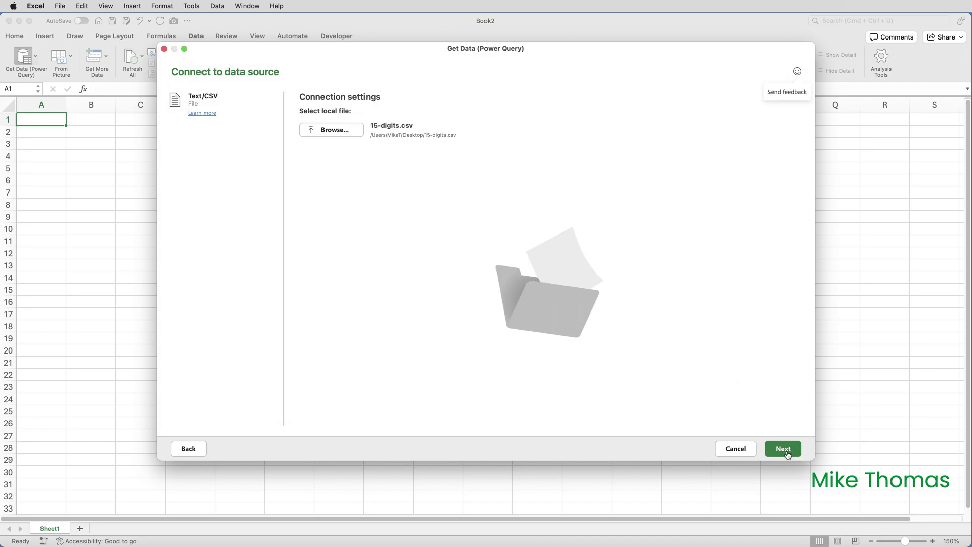
{"action": "left_click", "coordinate": [784, 450]}
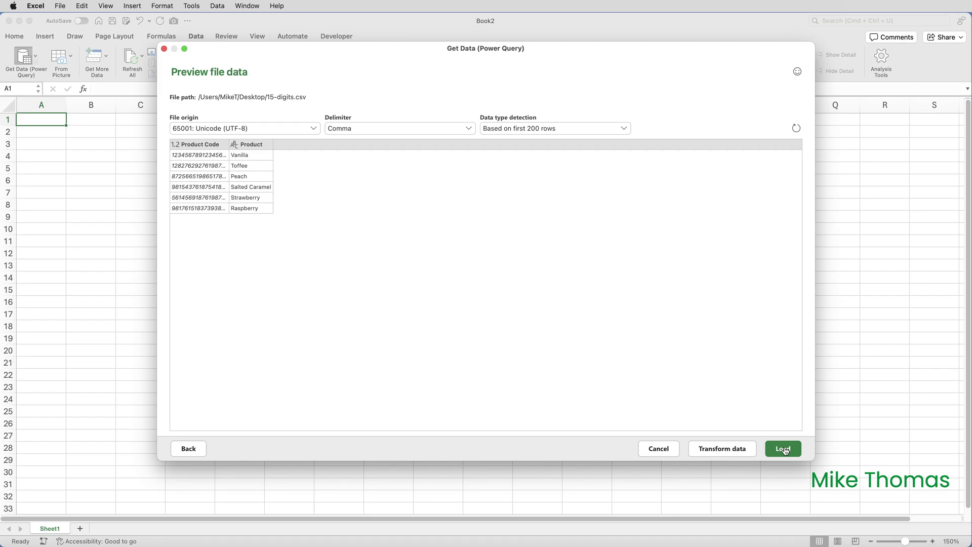
In the query editor, widen Product Code and change its type to Text as a new step
{"action": "left_click", "coordinate": [738, 449]}
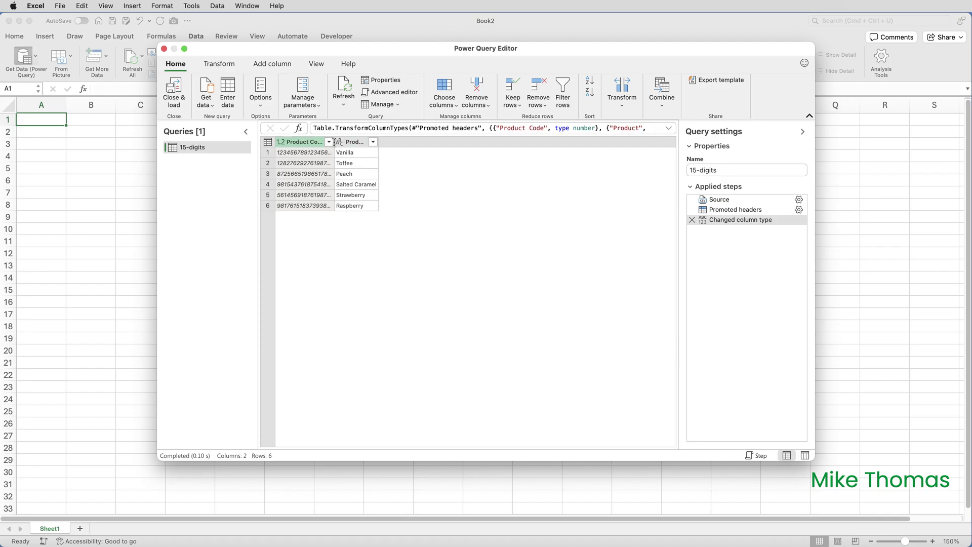
{"action": "left_click_drag", "start_coordinate": [334, 142], "coordinate": [358, 142]}
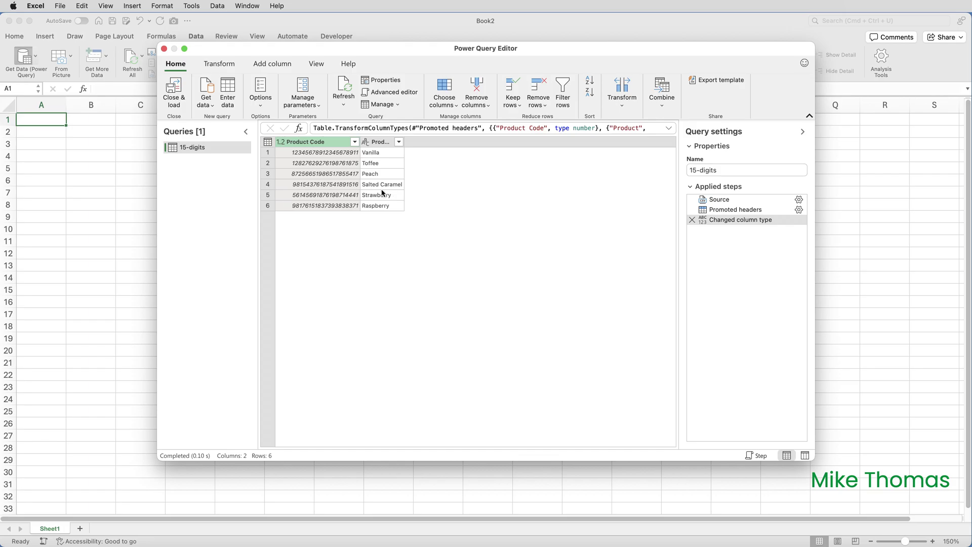
{"action": "left_click", "coordinate": [283, 144]}
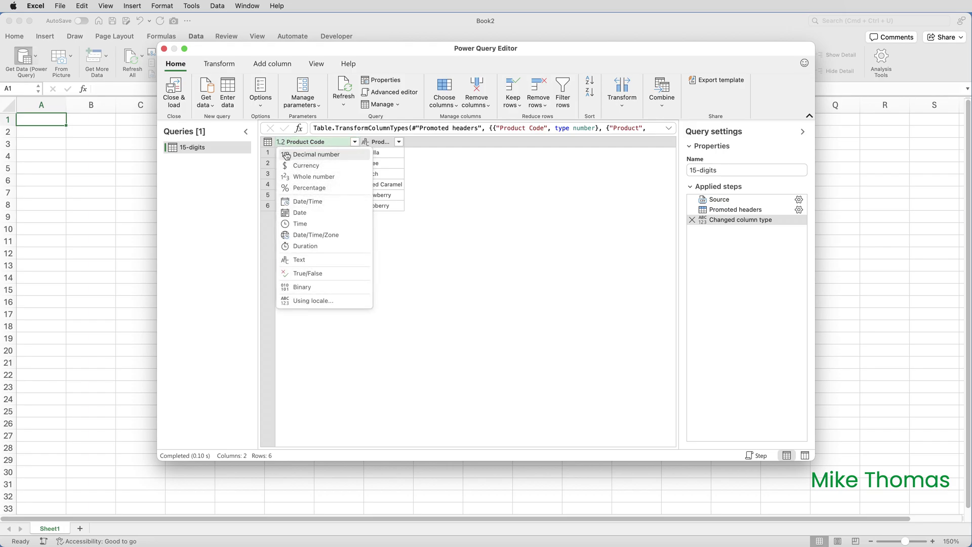
{"action": "left_click", "coordinate": [304, 260]}
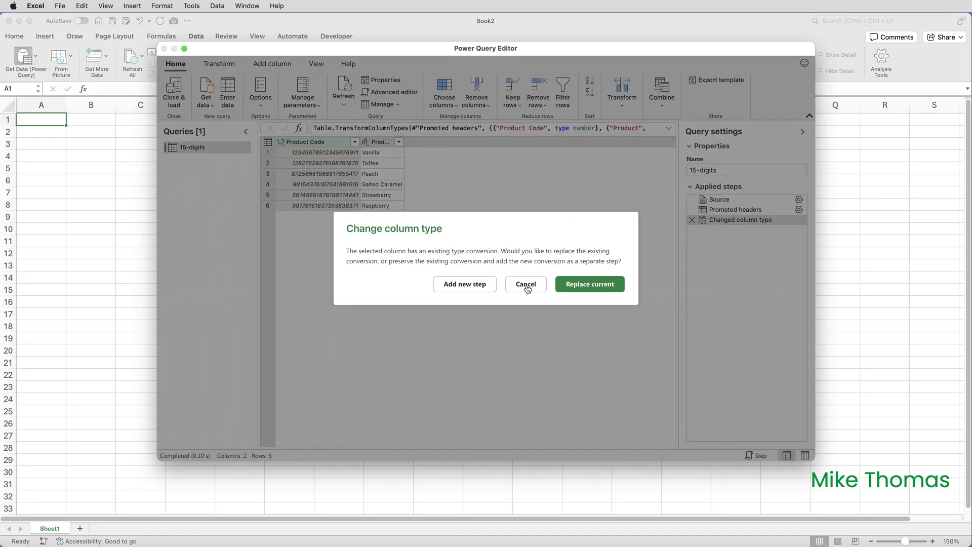
{"action": "left_click", "coordinate": [468, 283]}
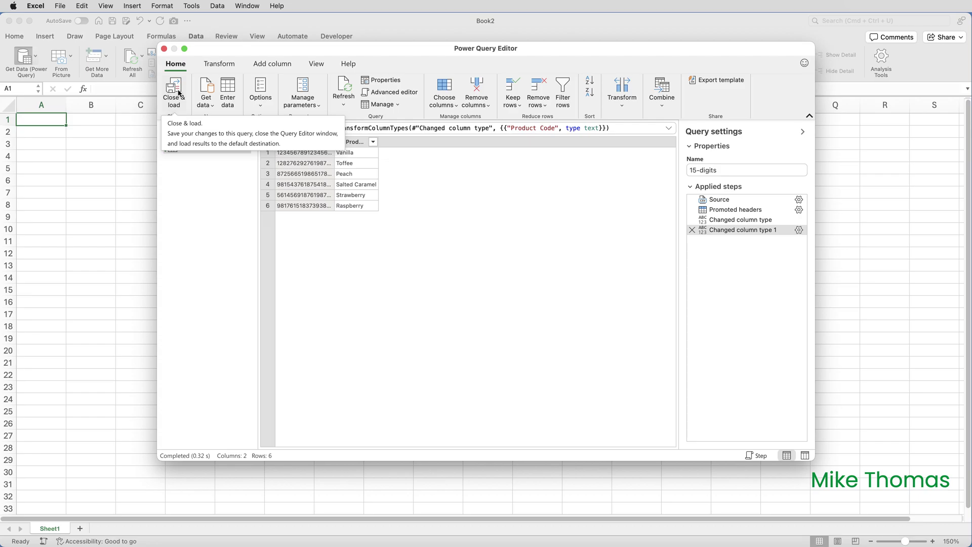
Load the query to a new 15-digits sheet, zoom to 150%, and widen column A
{"action": "left_click", "coordinate": [178, 93]}
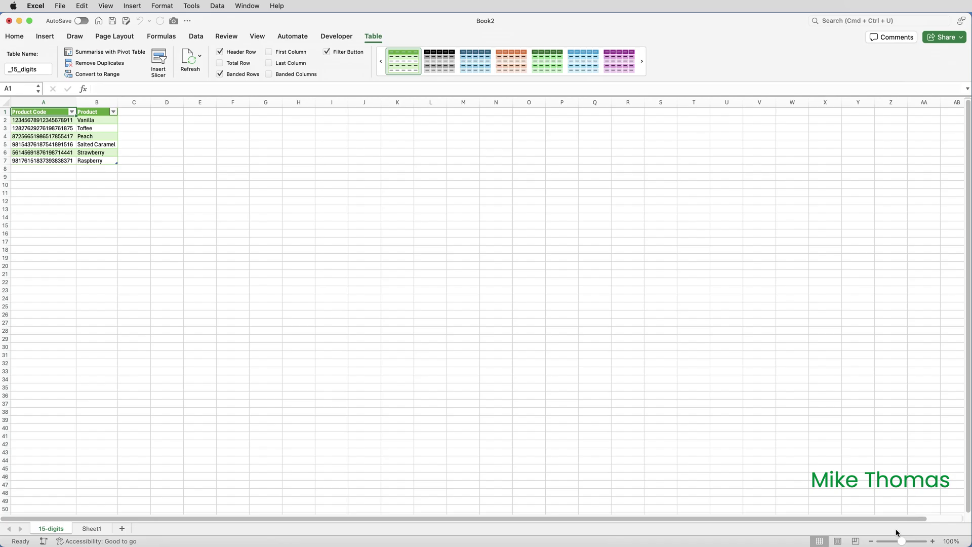
{"action": "left_click", "coordinate": [933, 541]}
{"action": "left_click", "coordinate": [933, 541]}
{"action": "left_click", "coordinate": [932, 541]}
{"action": "left_click", "coordinate": [932, 541]}
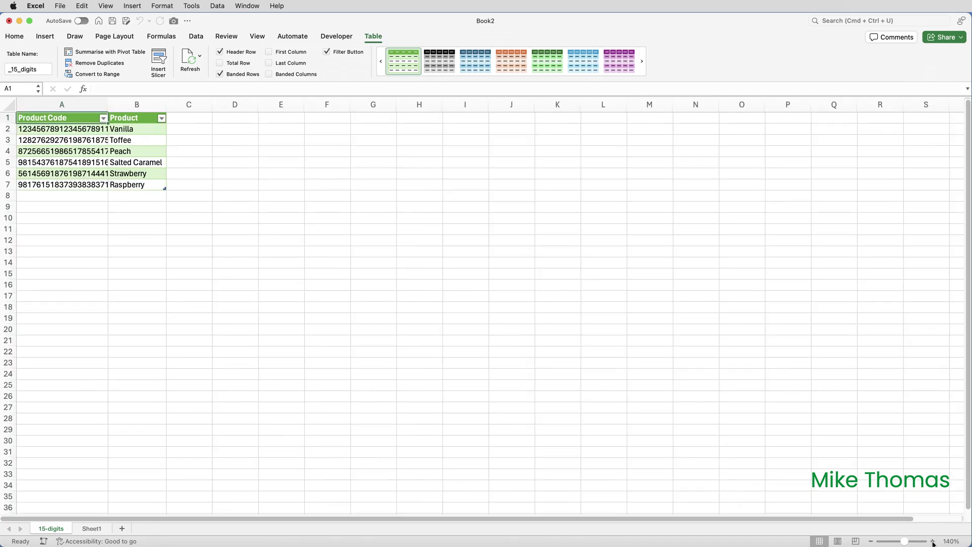
{"action": "left_click", "coordinate": [932, 541]}
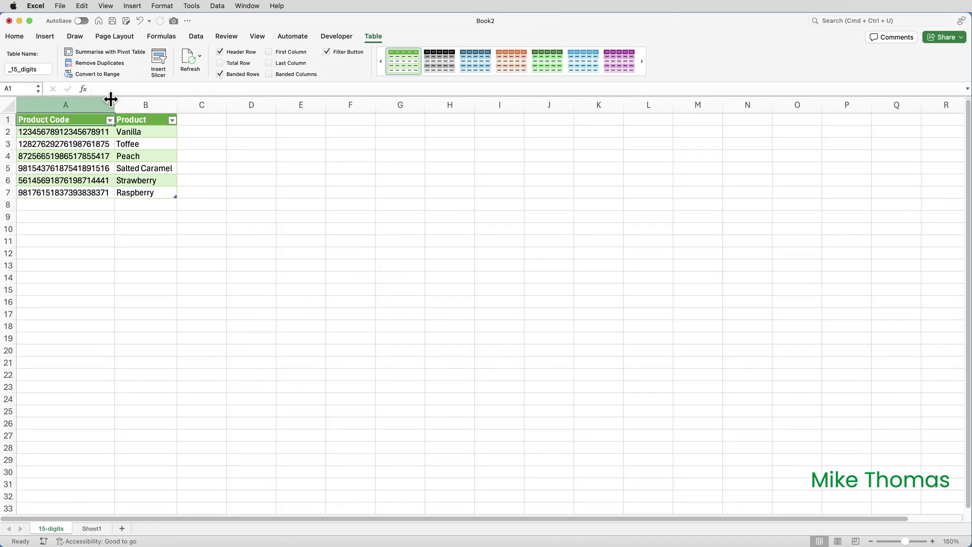
{"action": "left_click_drag", "start_coordinate": [114, 104], "coordinate": [163, 105]}
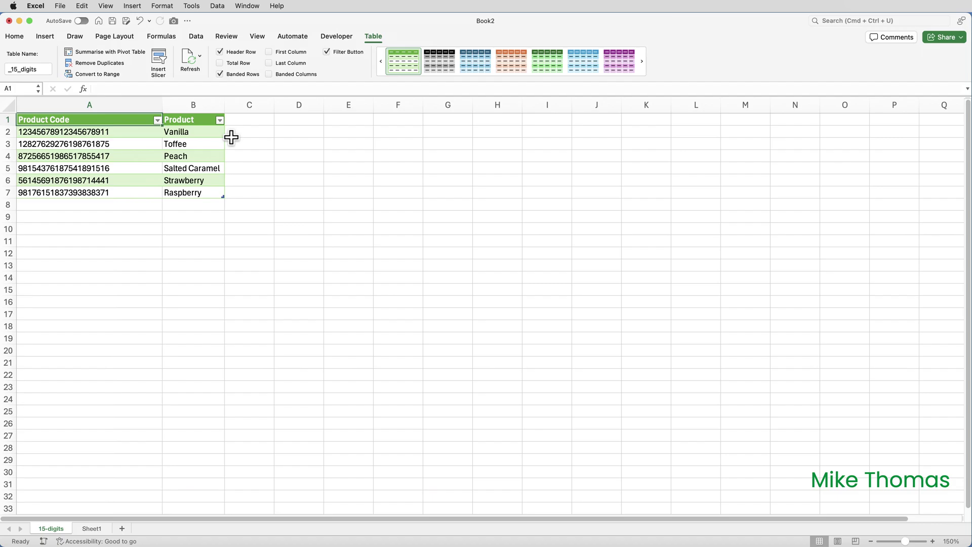